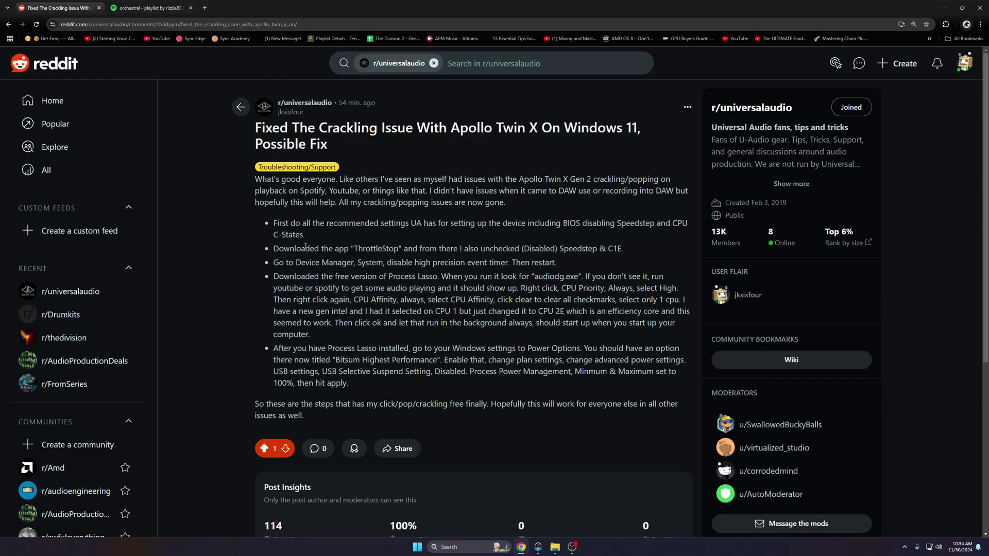
# Minimize the Reddit crackling-fix post and open the ThrottleStop_9.6 folder in Apps.
pyautogui.click(944, 8)
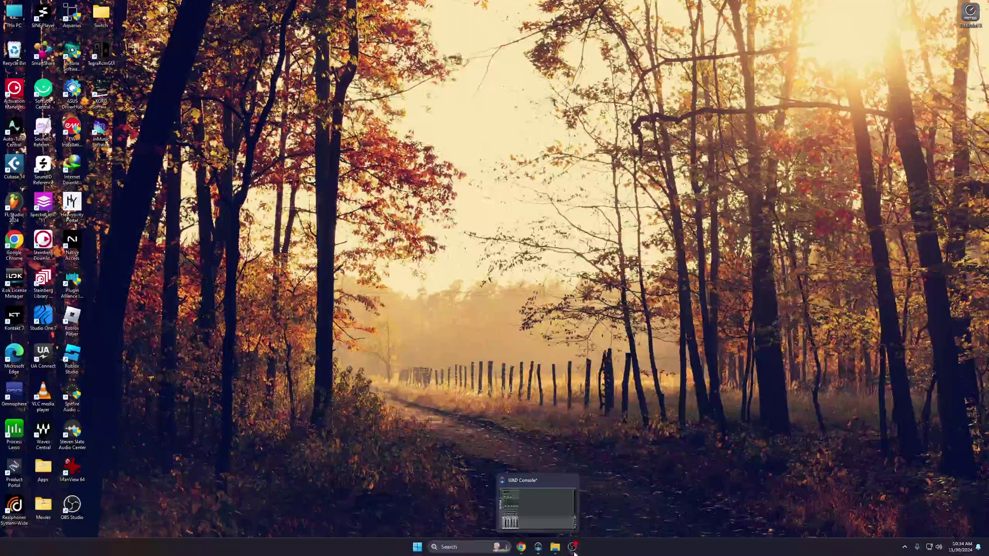
pyautogui.moveTo(555, 547)
pyautogui.click(585, 508)
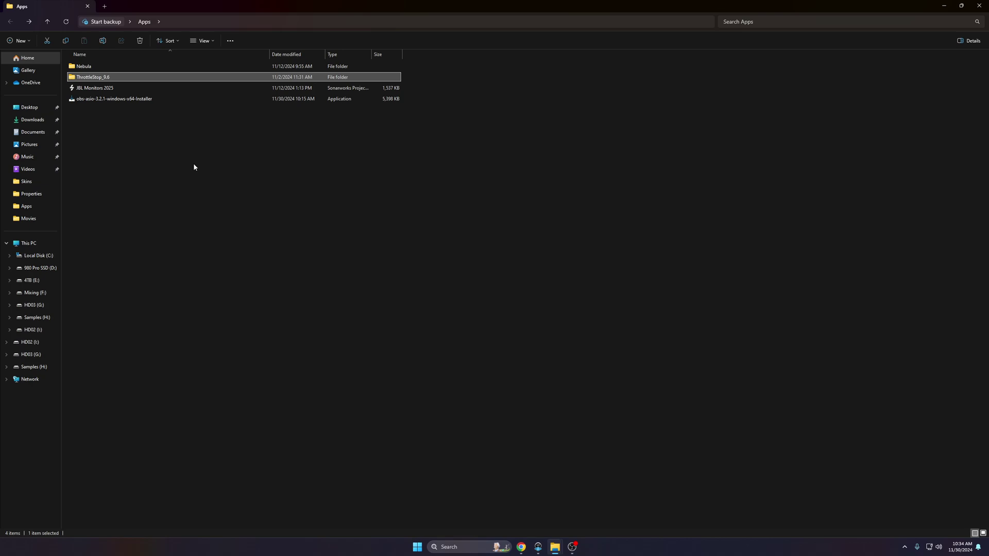
pyautogui.doubleClick(87, 80)
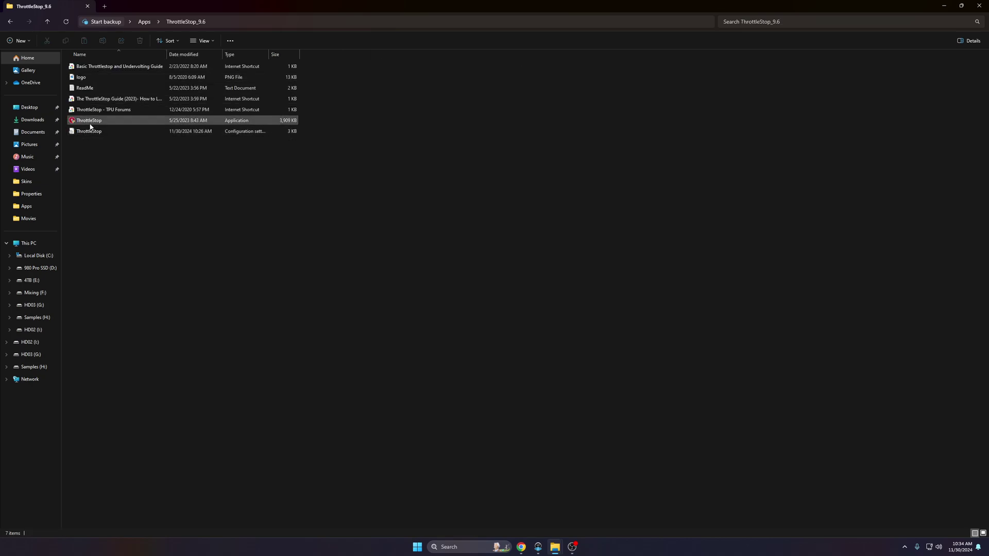
# Launch ThrottleStop 9.6, confirm SpeedStep and C1E stay unchecked, then close it.
pyautogui.click(90, 121)
pyautogui.doubleClick(90, 121)
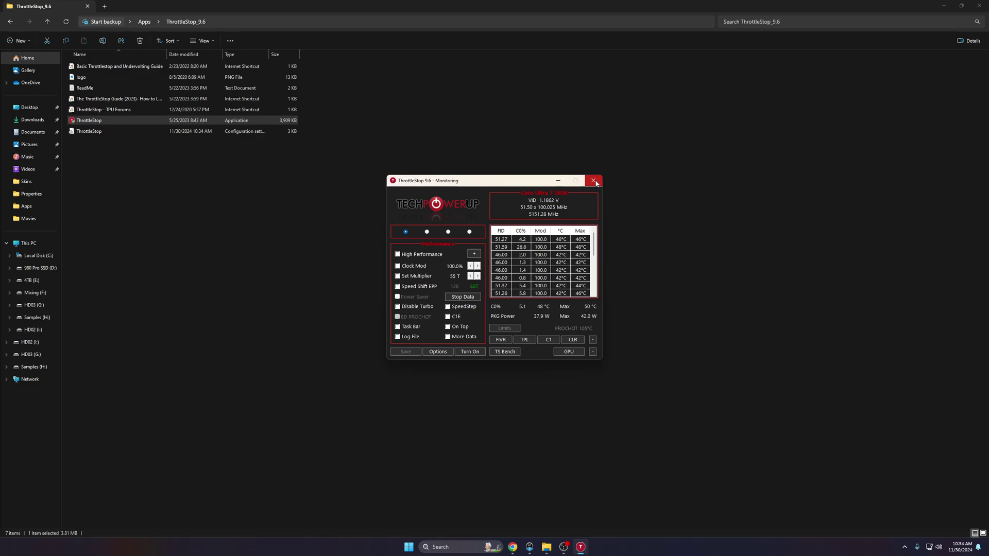
pyautogui.click(595, 182)
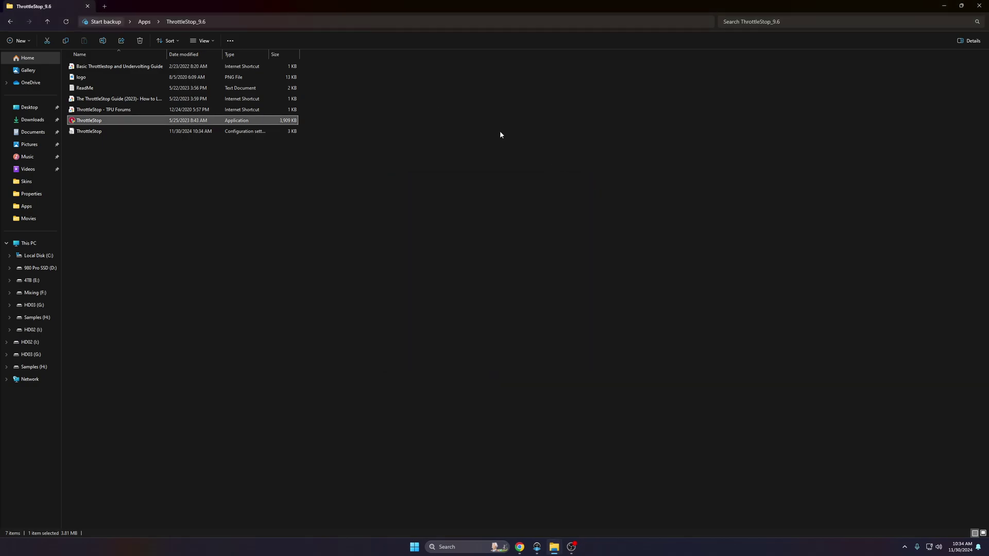
# Close the ThrottleStop folder, recheck the Reddit post, then minimize it and bring up Windows search.
pyautogui.click(978, 6)
pyautogui.click(521, 547)
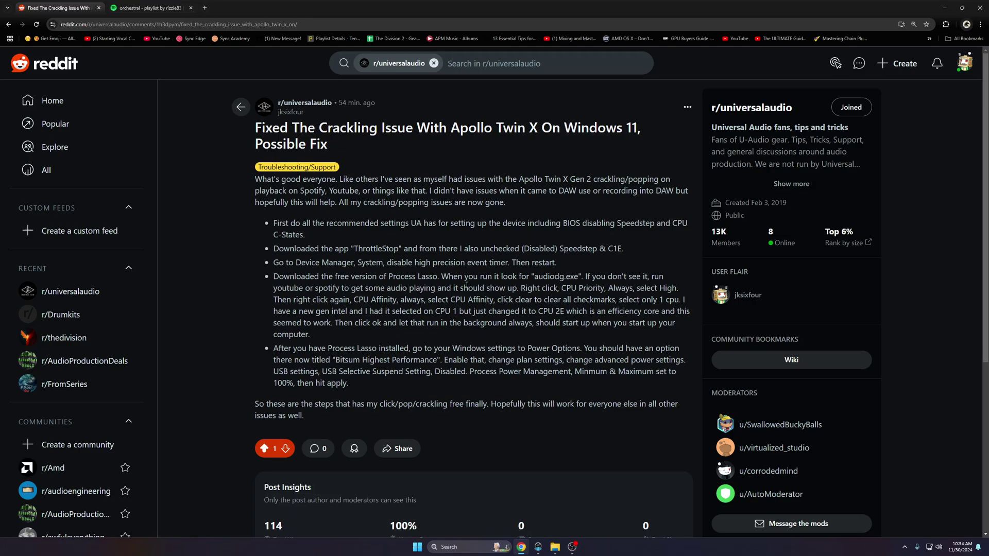
pyautogui.click(944, 8)
pyautogui.click(458, 550)
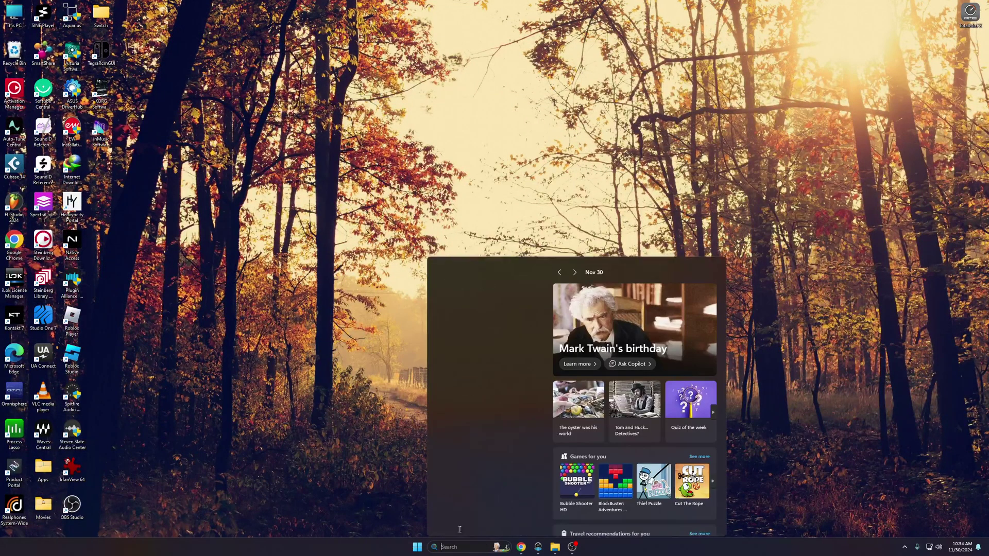
# Open Device Manager, center its window, and expand the System devices group.
pyautogui.click(466, 283)
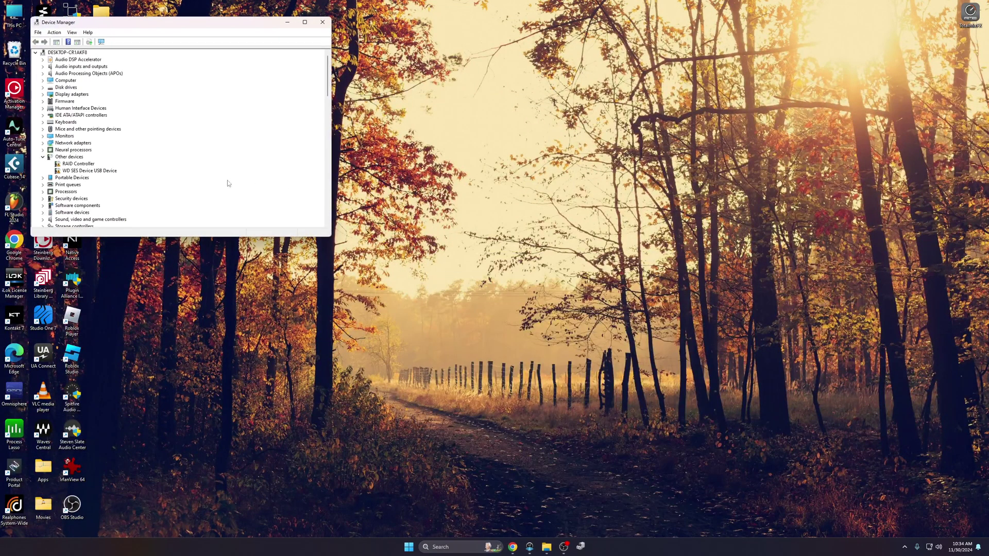
pyautogui.click(43, 157)
pyautogui.scroll(-3, 44, 157)
pyautogui.click(42, 157)
pyautogui.click(43, 157)
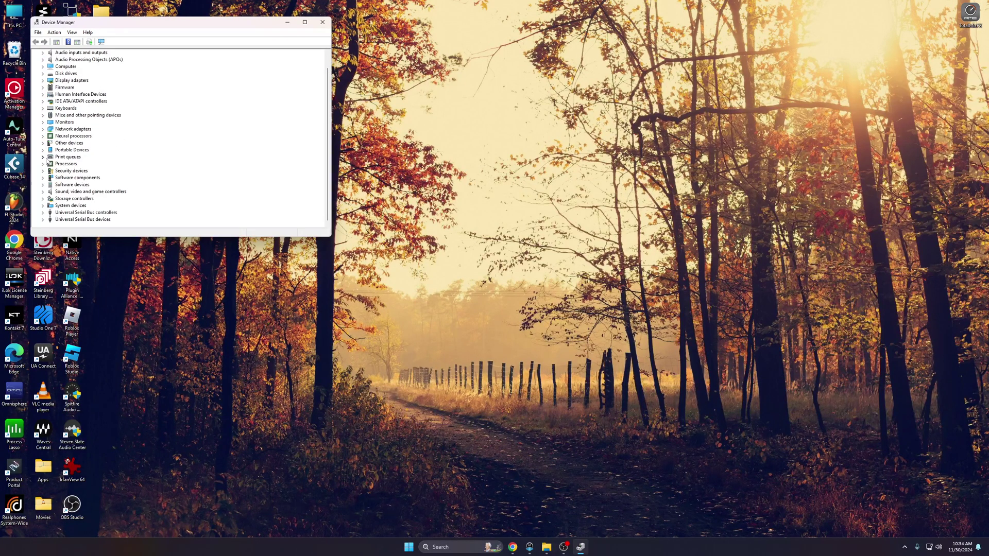
pyautogui.moveTo(155, 22); pyautogui.dragTo(463, 99)
pyautogui.click(351, 284)
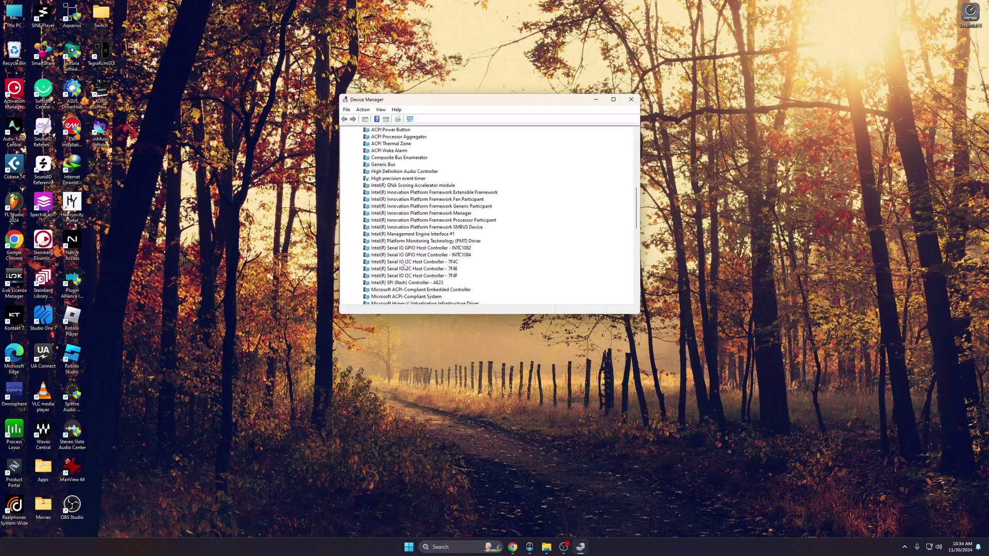
pyautogui.scroll(-3, 399, 268)
pyautogui.scroll(-1, 402, 201)
# Confirm High precision event timer is already disabled, then close Device Manager and the Reddit post.
pyautogui.click(396, 159)
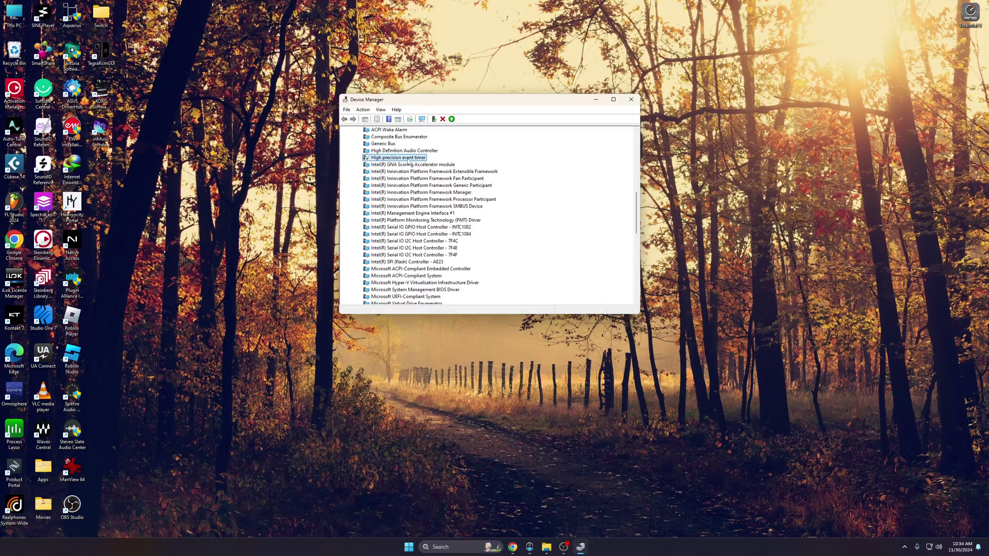
pyautogui.rightClick(401, 159)
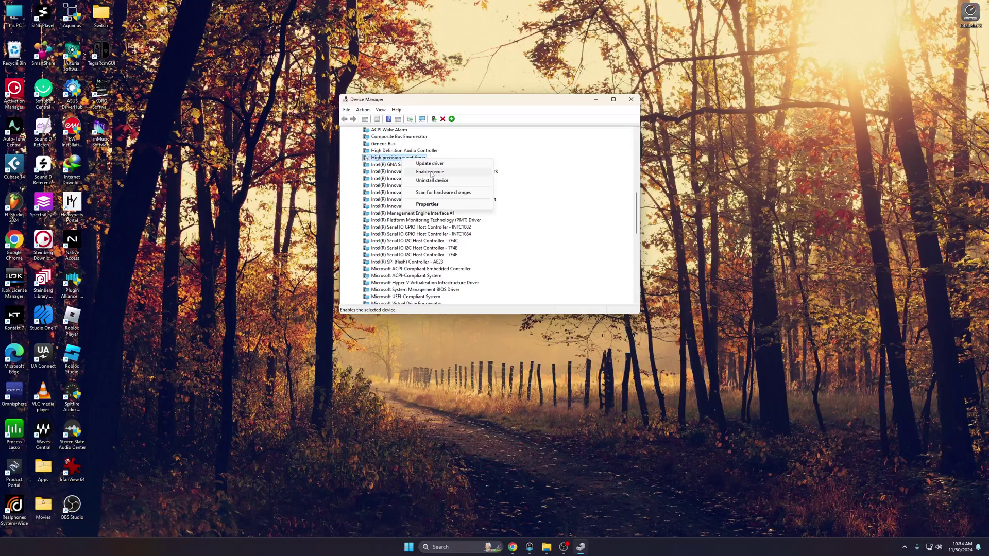
pyautogui.click(534, 108)
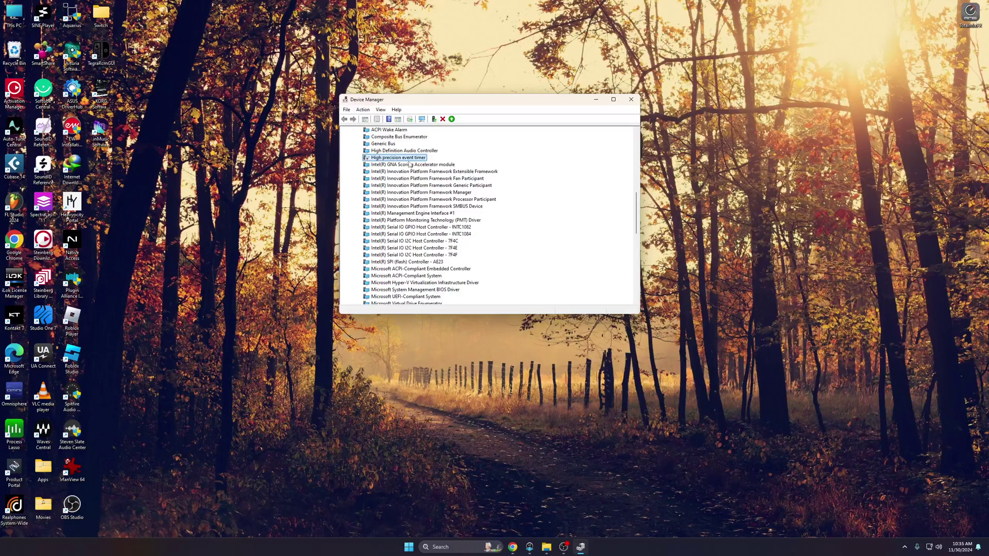
pyautogui.click(630, 99)
pyautogui.click(521, 547)
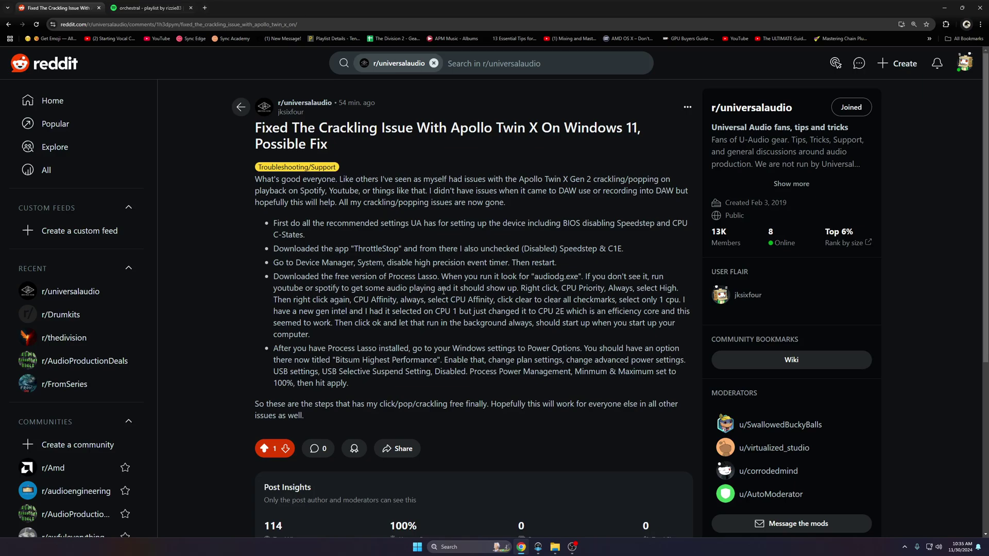
pyautogui.click(944, 7)
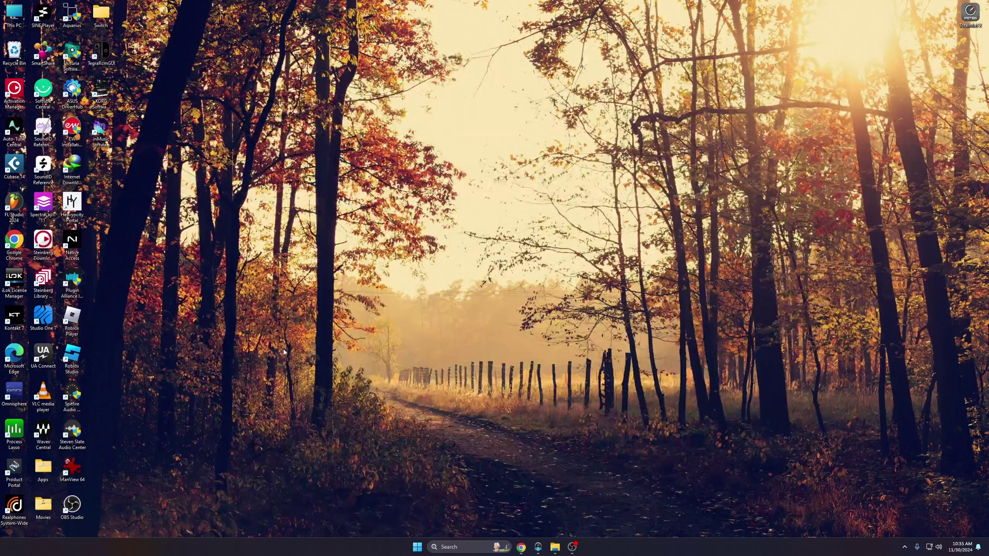
# Start Process Lasso, choose Wait on the licence reminder, and show the Active processes list.
pyautogui.doubleClick(3, 445)
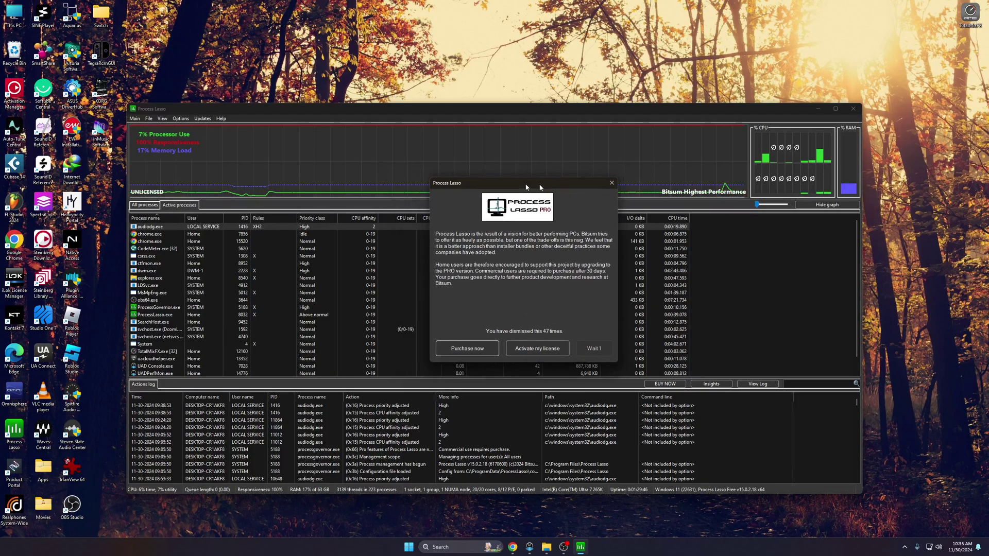
pyautogui.click(573, 343)
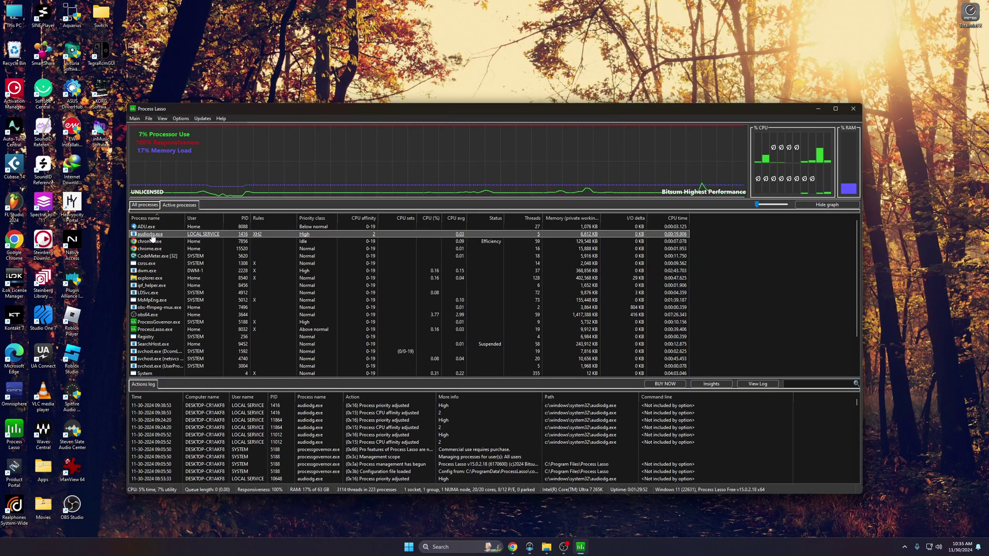
pyautogui.click(144, 206)
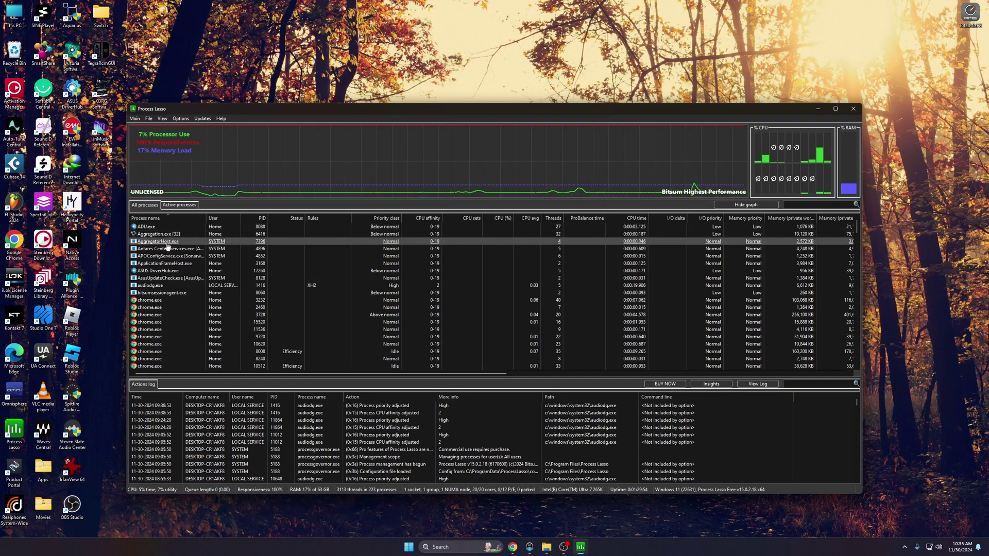
pyautogui.click(174, 205)
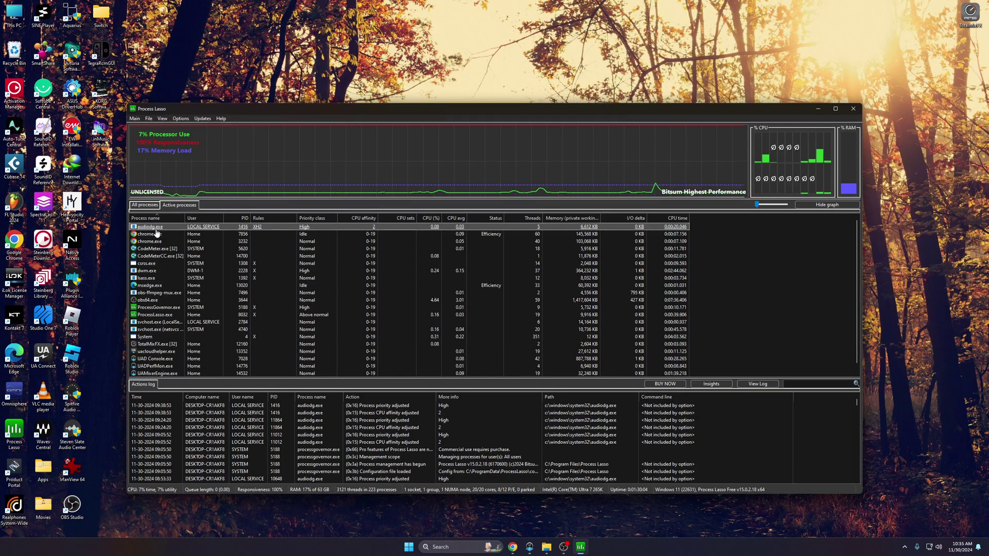
# Give audiodg.exe a permanent CPU Priority rule of Always High.
pyautogui.rightClick(150, 227)
pyautogui.moveTo(183, 234)
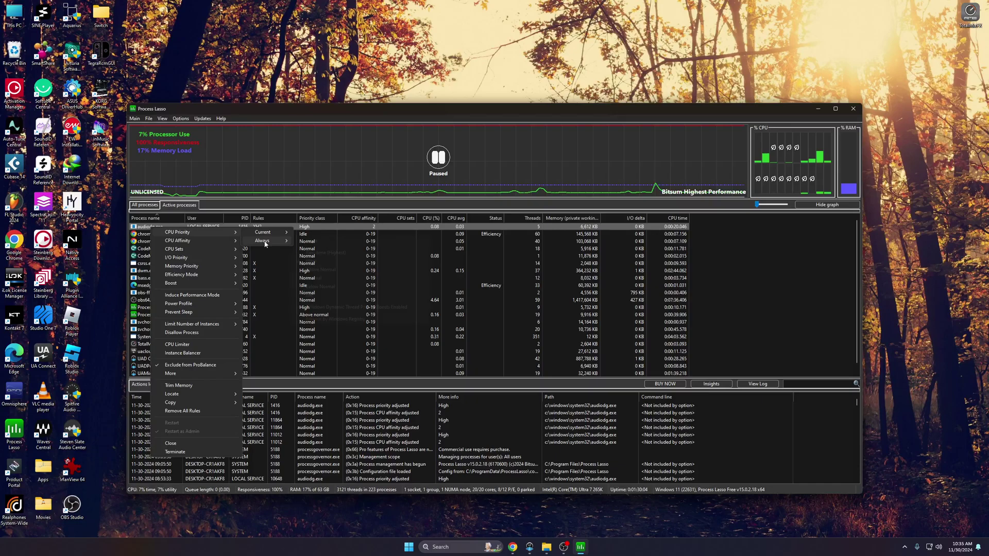
pyautogui.moveTo(264, 240)
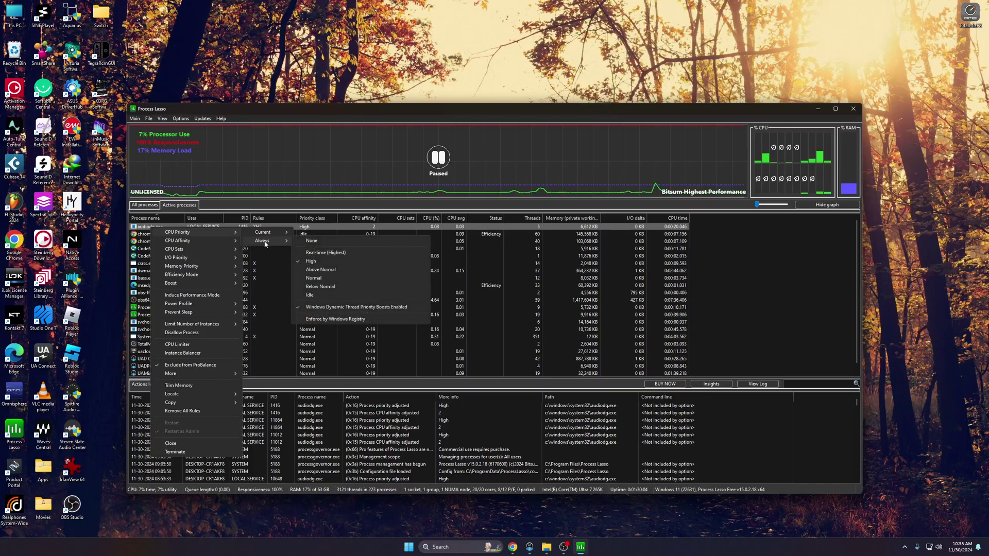
pyautogui.click(311, 261)
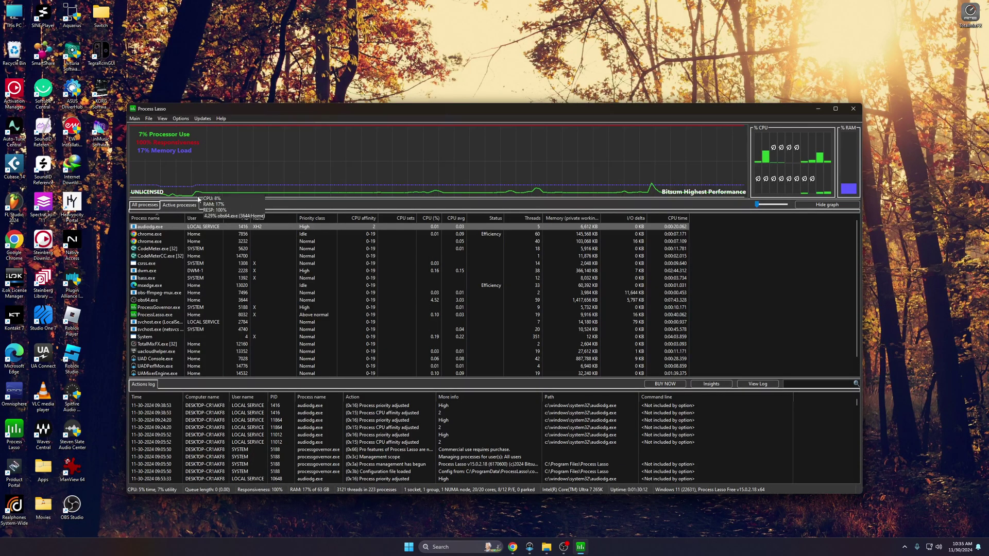
# Set audiodg.exe's CPU affinity to CPU 2 only (bitmask 4).
pyautogui.rightClick(152, 229)
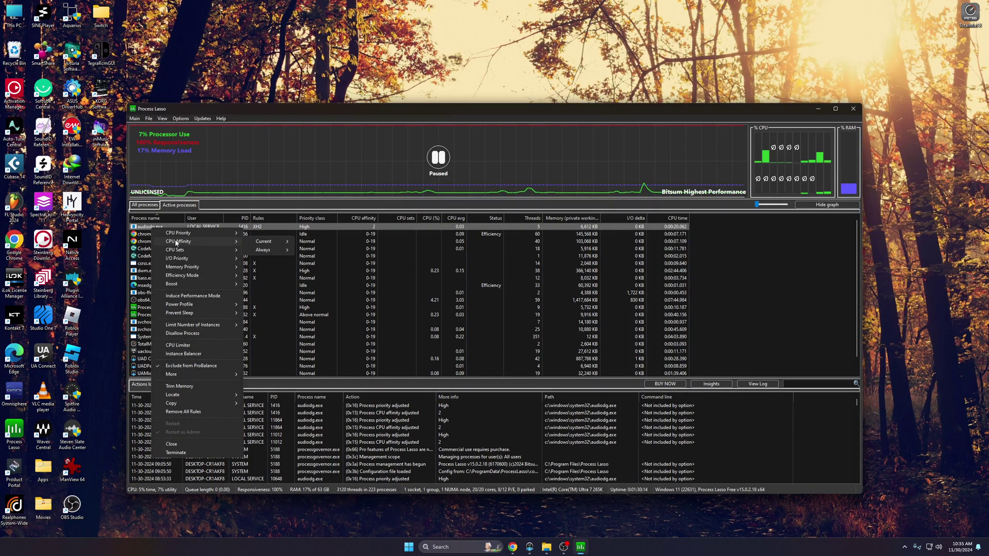
pyautogui.moveTo(268, 250)
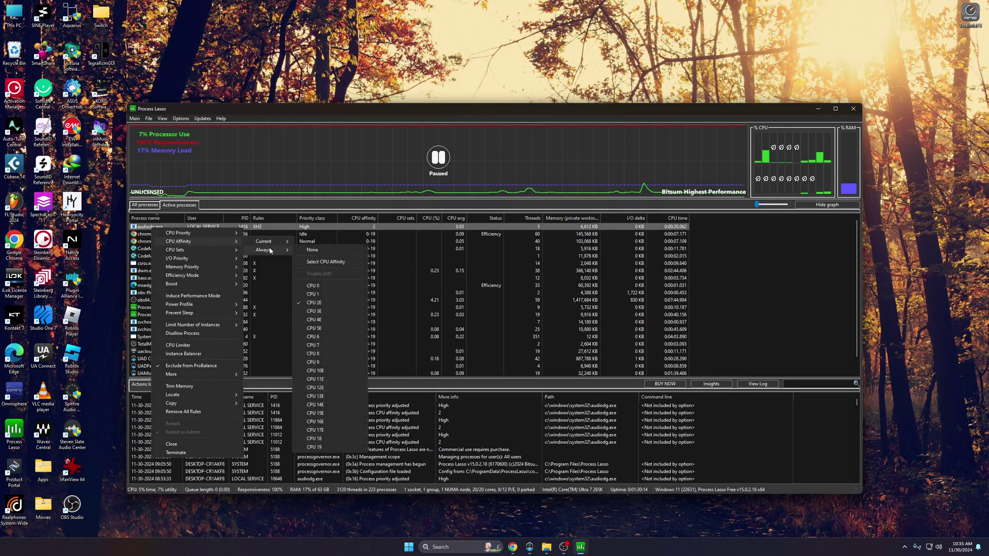
pyautogui.click(333, 264)
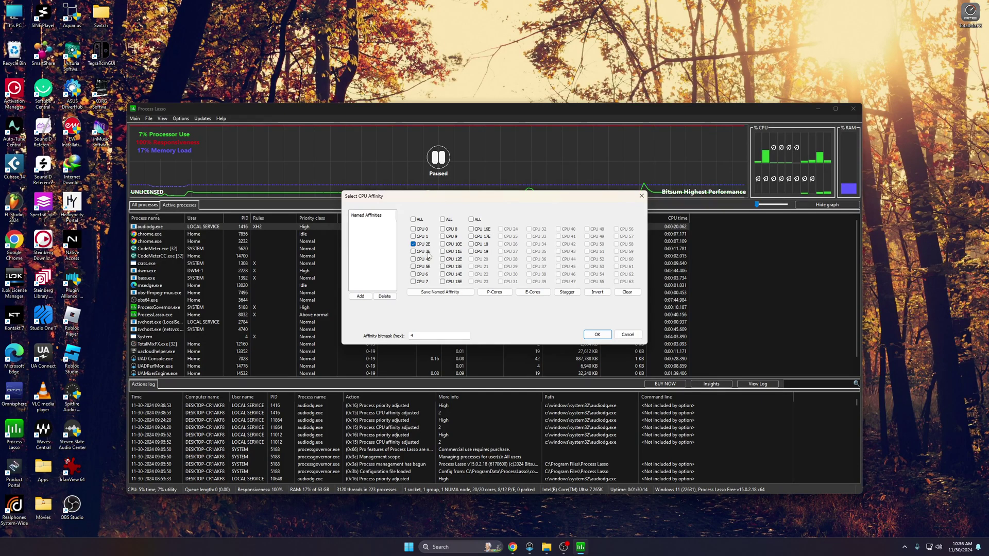
pyautogui.click(596, 335)
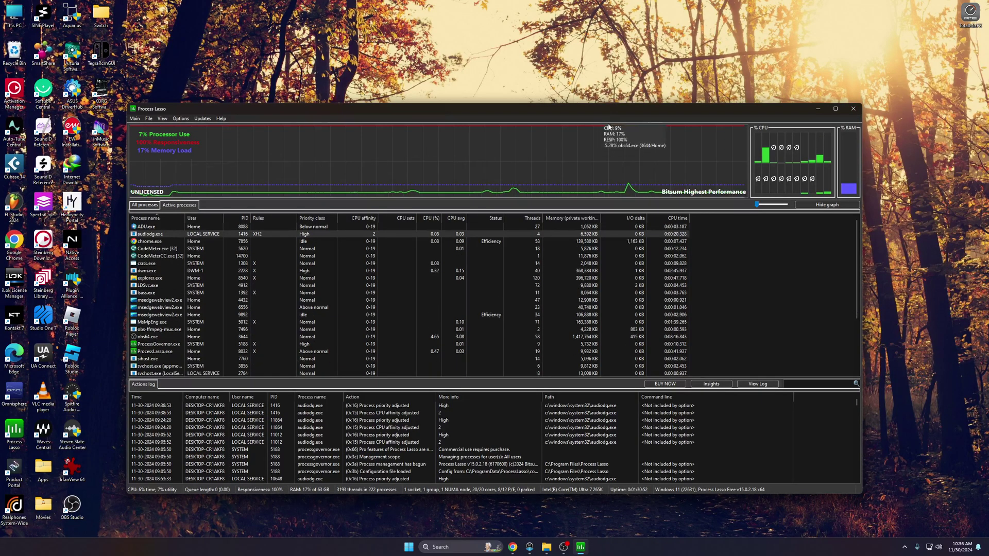
# Close Process Lasso and open the Bitsum Highest Performance plan's settings in Power Options.
pyautogui.click(853, 109)
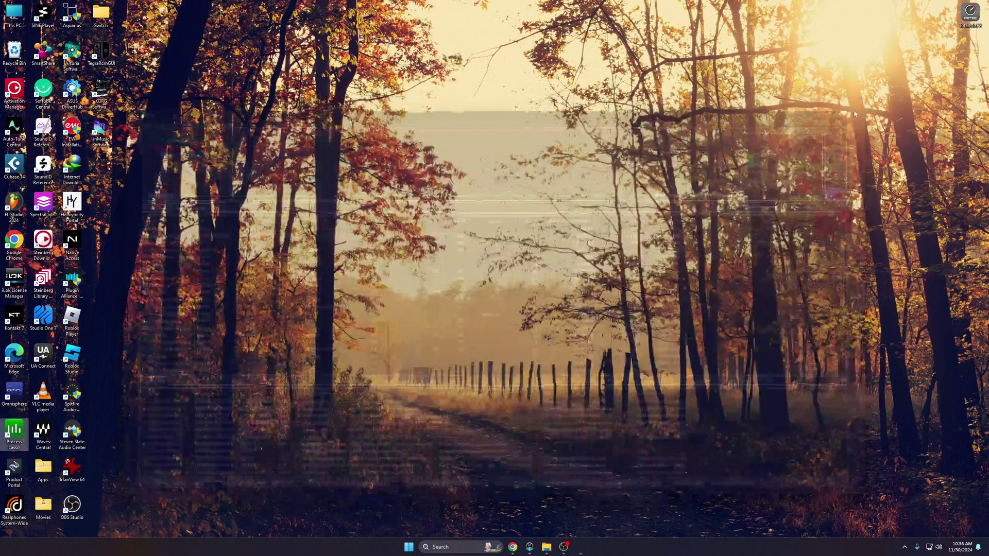
pyautogui.click(449, 547)
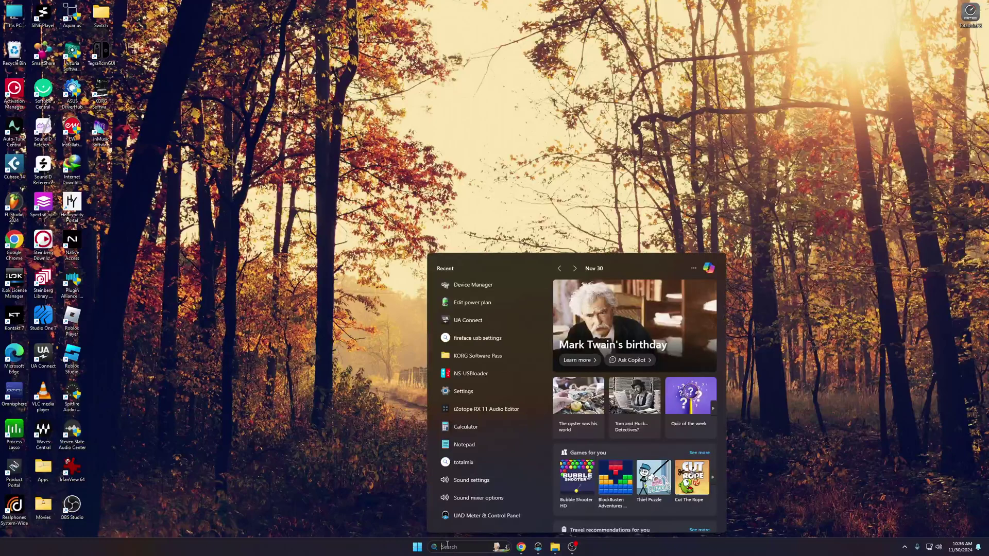
pyautogui.click(478, 305)
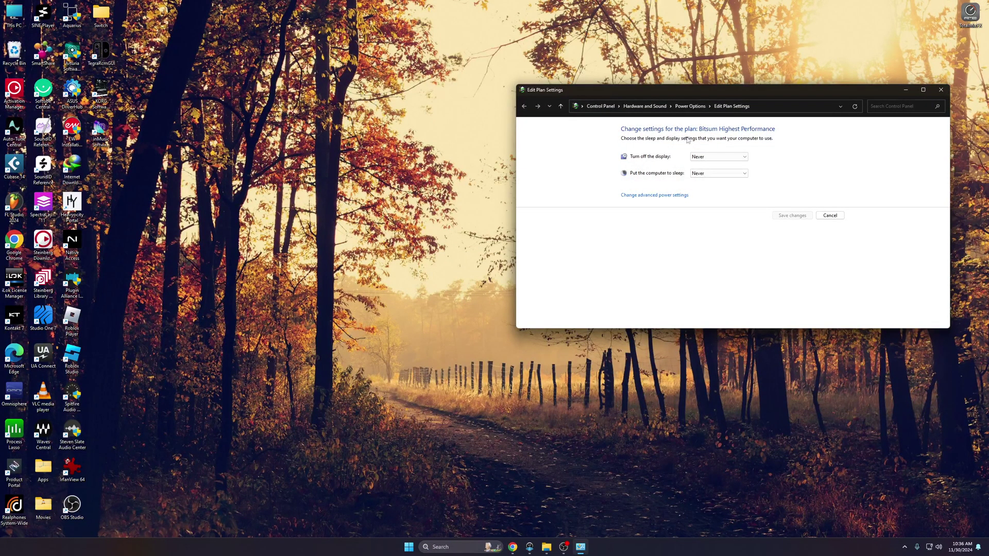
pyautogui.click(690, 107)
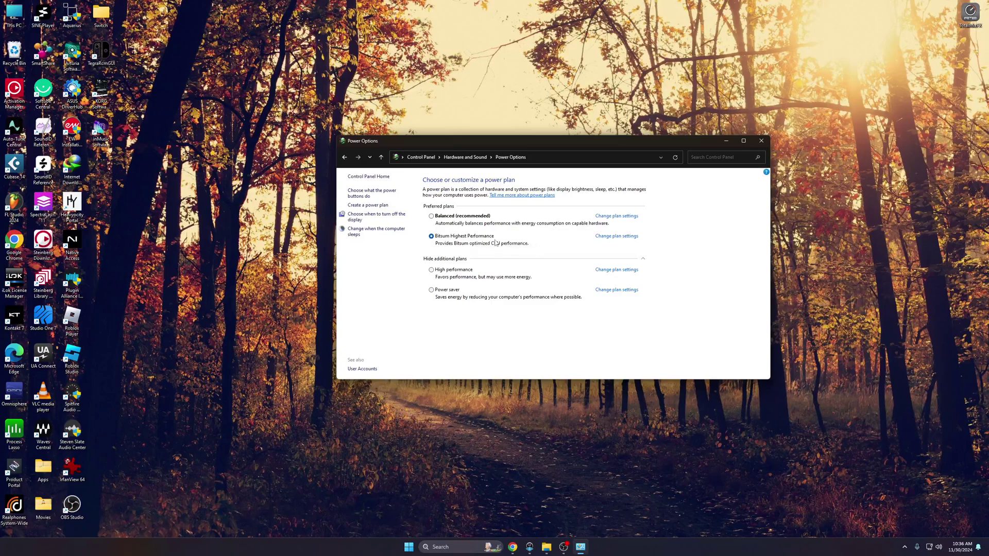
pyautogui.click(617, 238)
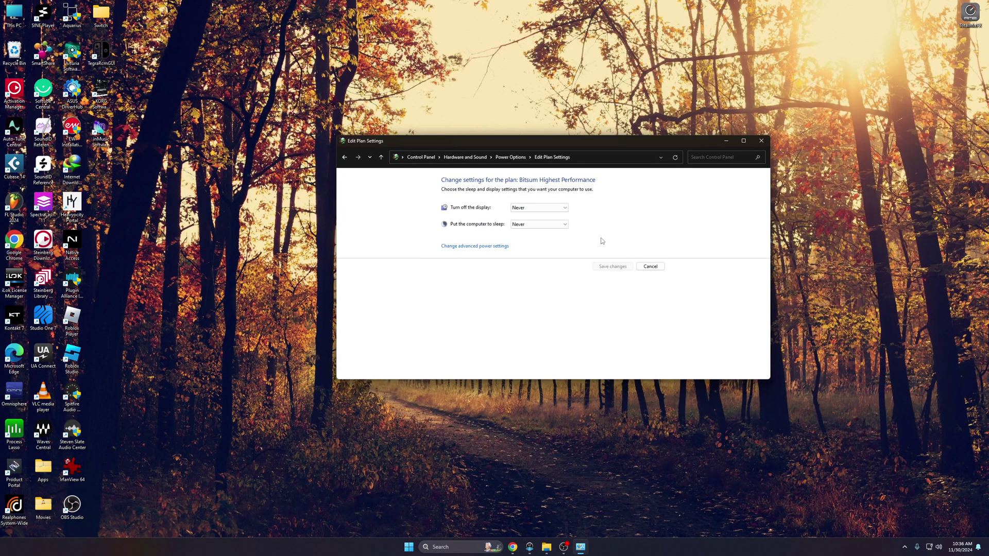
pyautogui.click(480, 251)
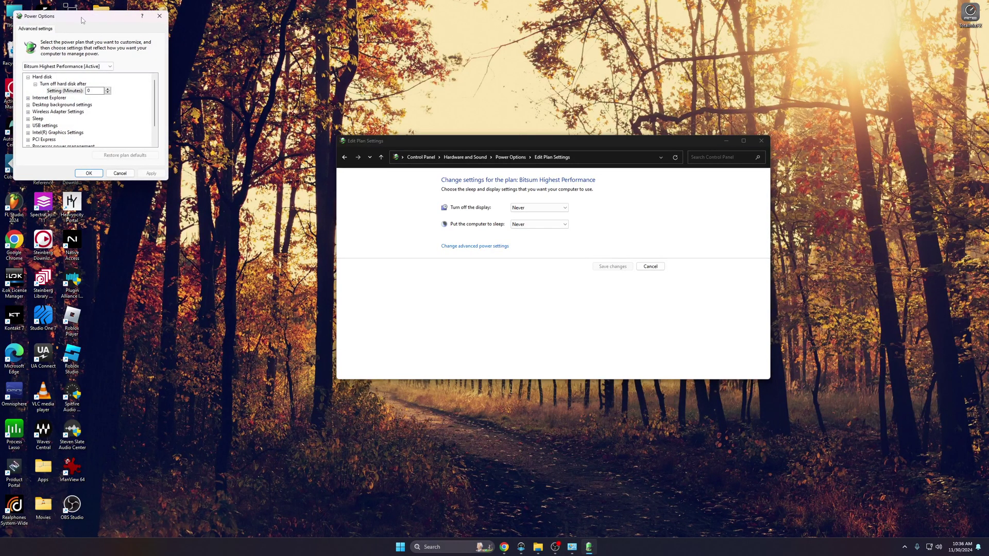
pyautogui.moveTo(83, 20); pyautogui.dragTo(216, 175)
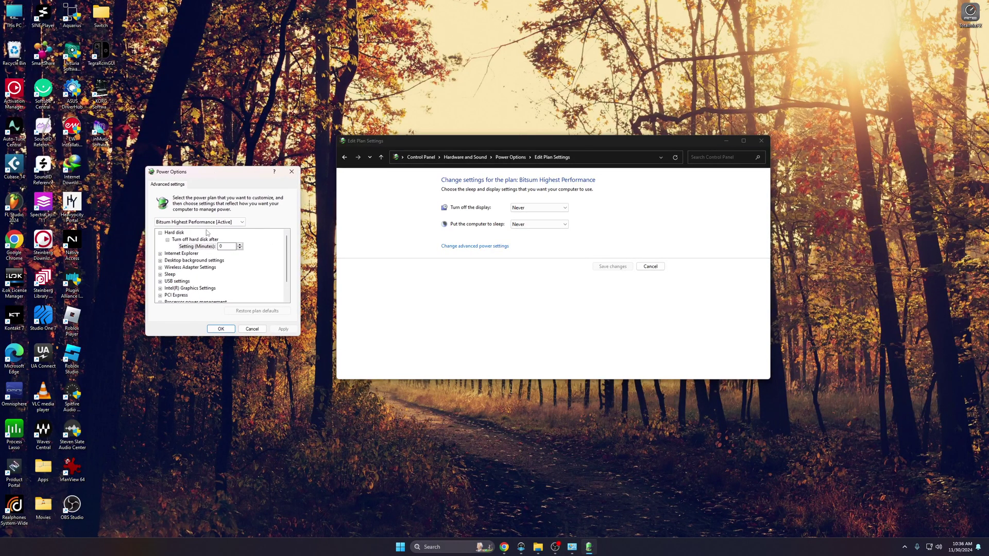
pyautogui.click(161, 233)
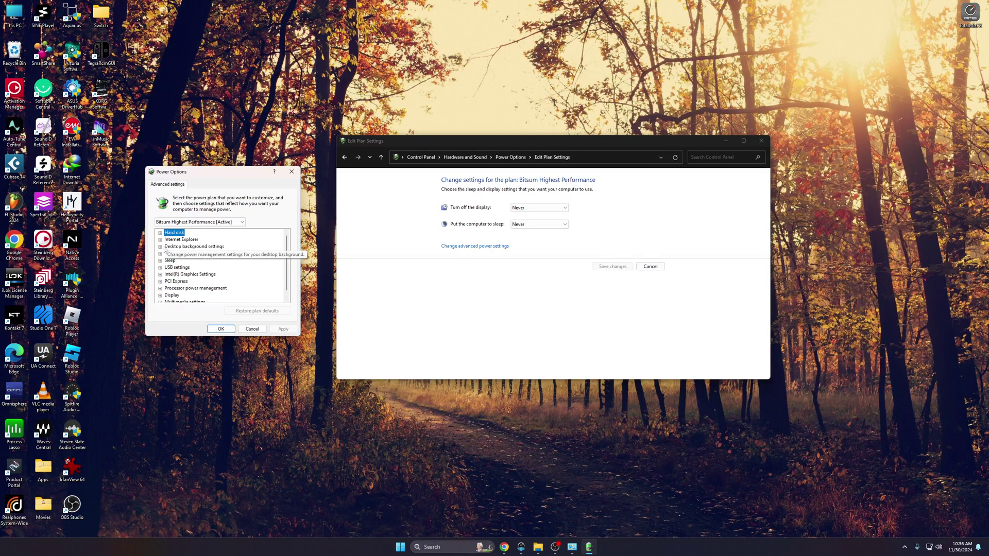
pyautogui.click(161, 267)
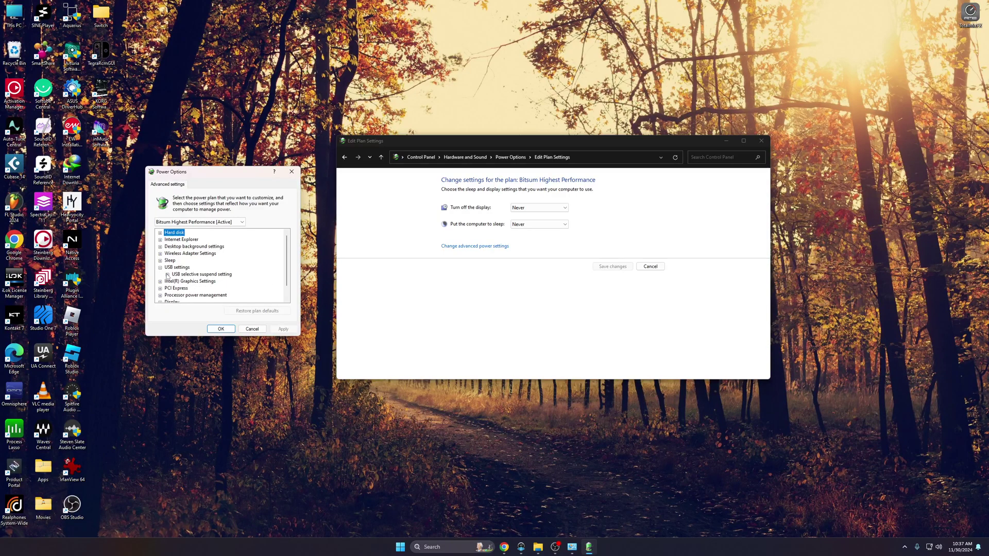
pyautogui.click(167, 274)
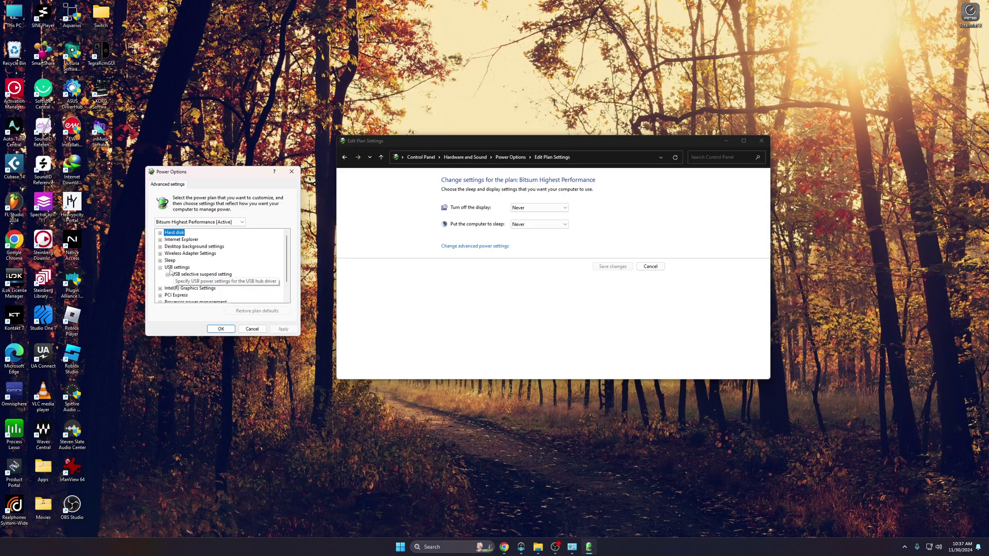
pyautogui.click(160, 267)
pyautogui.click(160, 274)
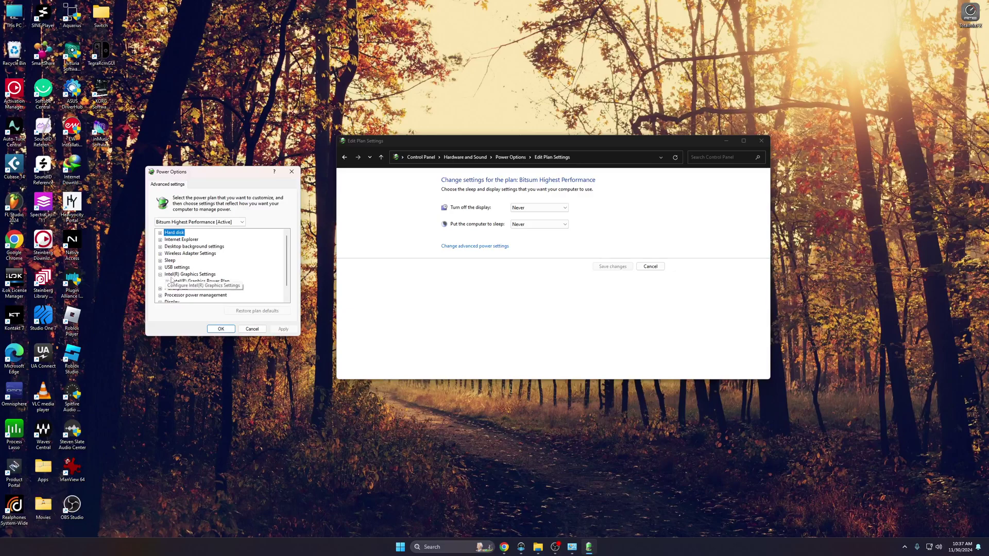
pyautogui.click(167, 281)
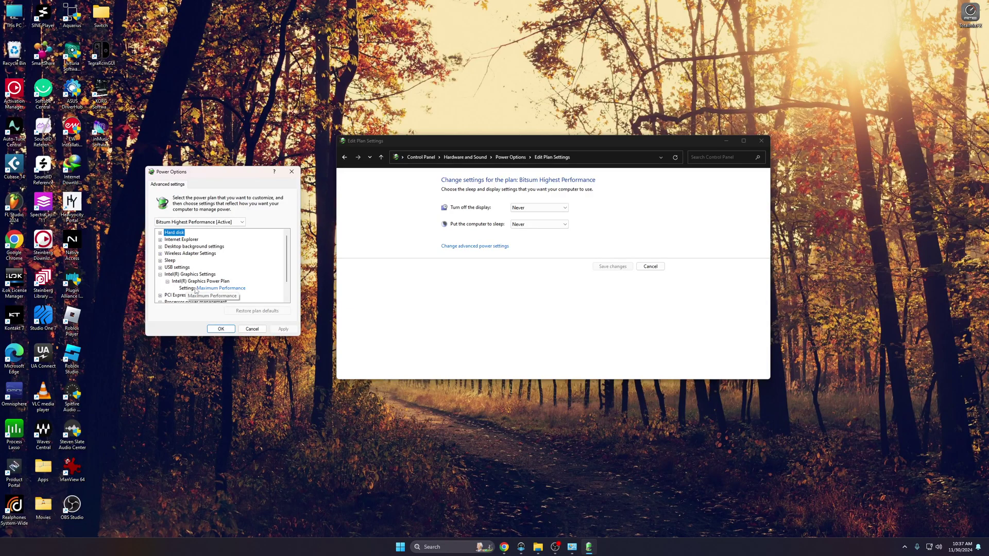
pyautogui.click(160, 275)
pyautogui.scroll(-1, 199, 282)
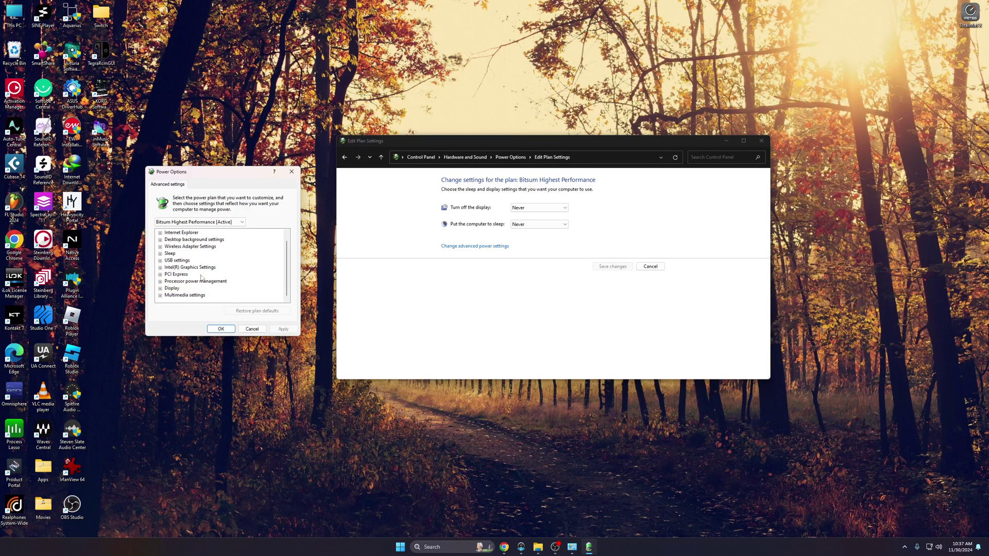
pyautogui.click(160, 282)
pyautogui.scroll(-1, 170, 283)
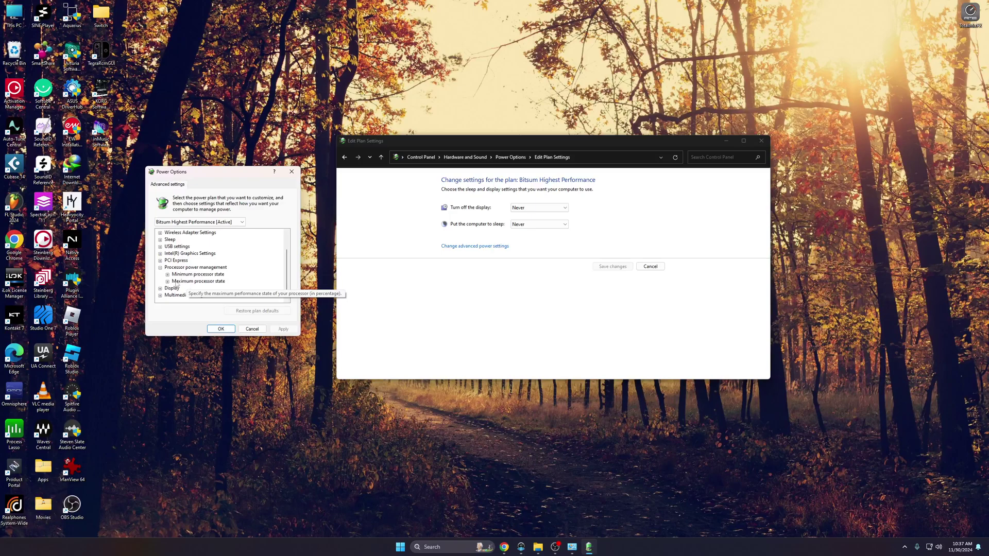
pyautogui.click(167, 275)
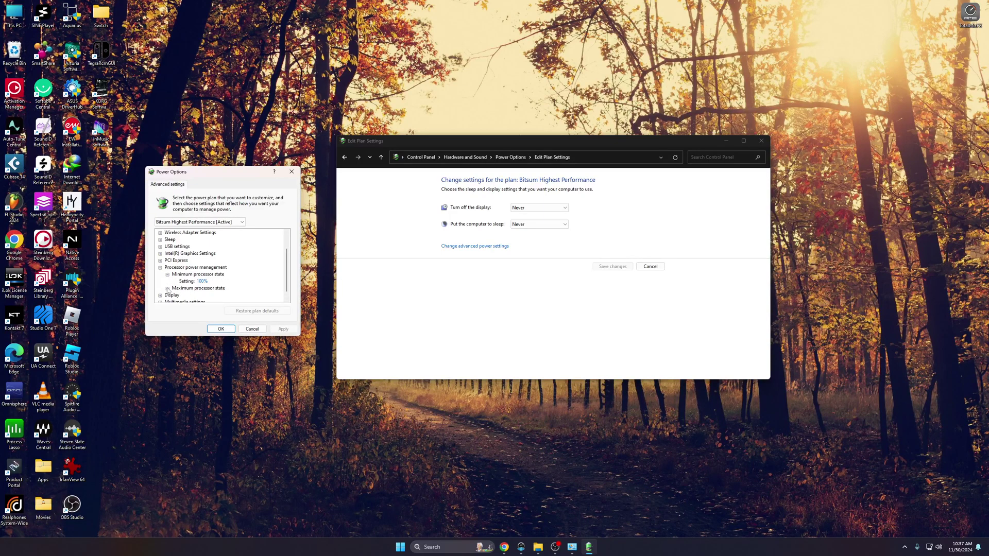
pyautogui.click(168, 289)
pyautogui.click(161, 269)
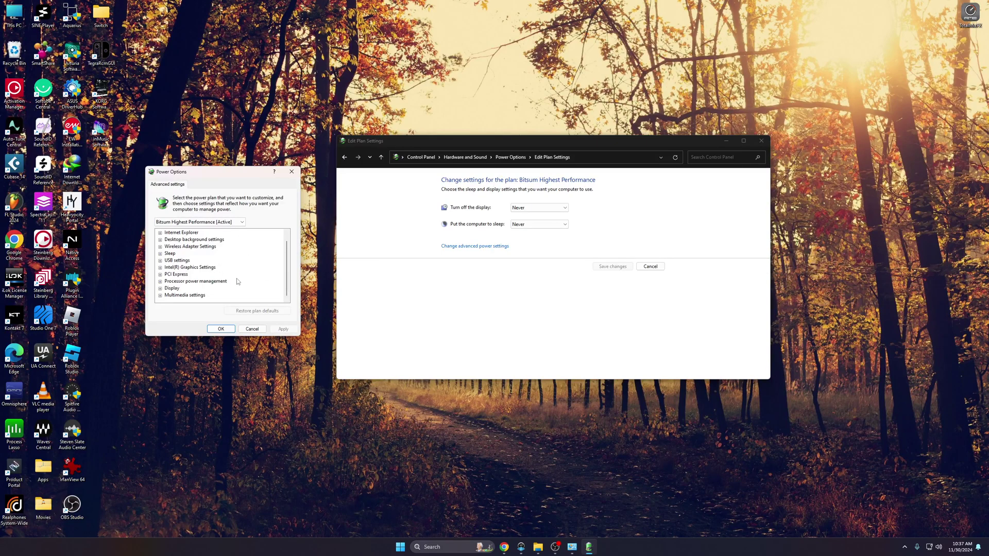
pyautogui.scroll(1, 286, 277)
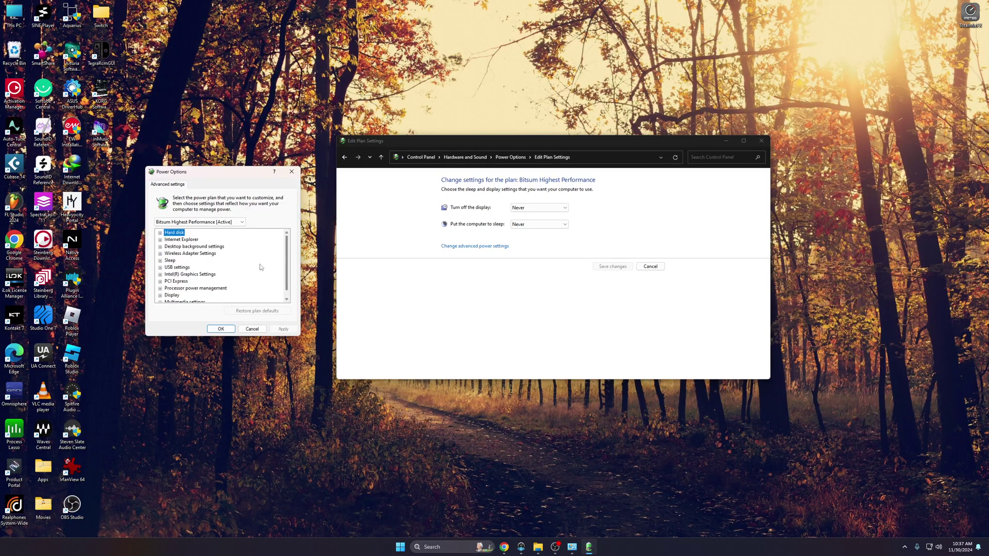
# Close the advanced power settings and Edit Plan Settings, then switch Chrome to the orchestral playlist tab.
pyautogui.click(221, 329)
pyautogui.click(761, 141)
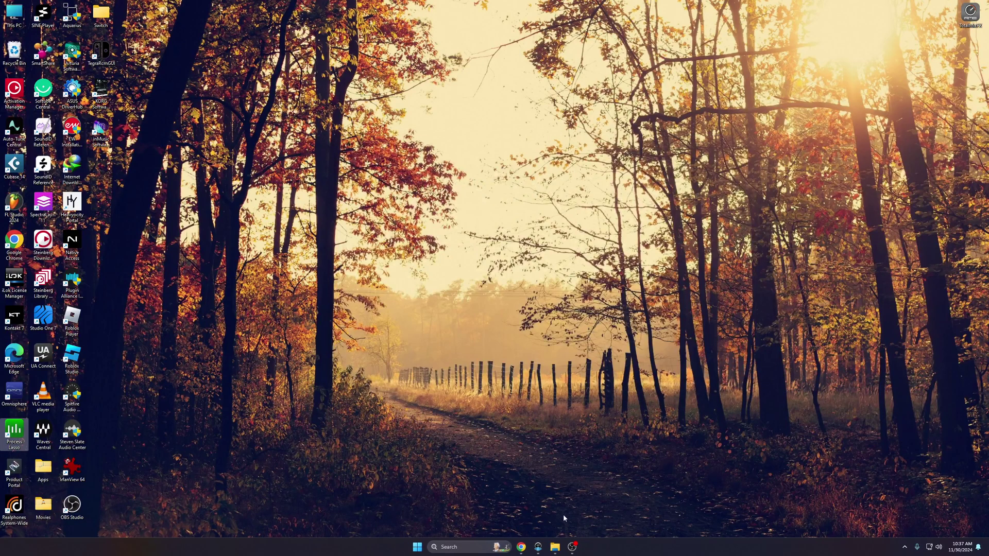
pyautogui.click(538, 547)
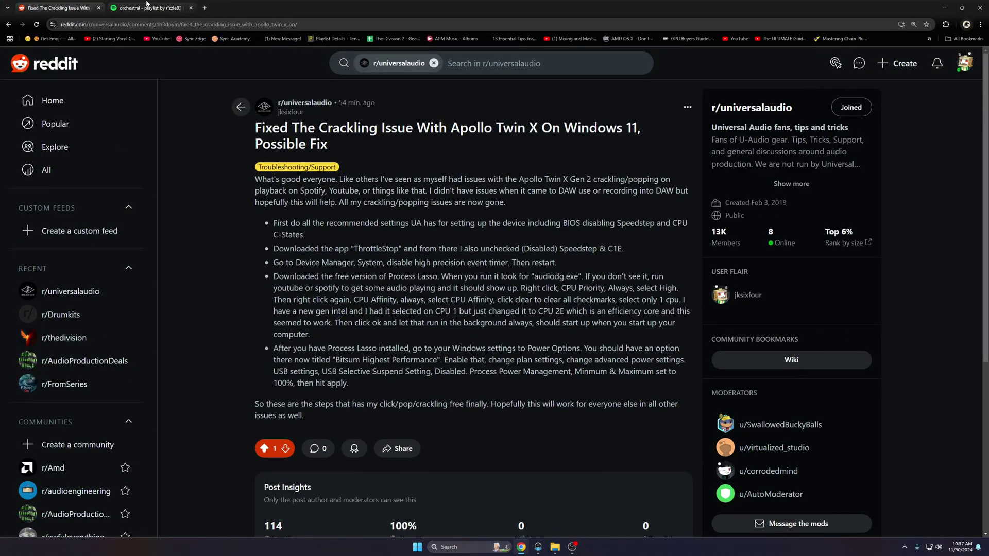
pyautogui.click(147, 8)
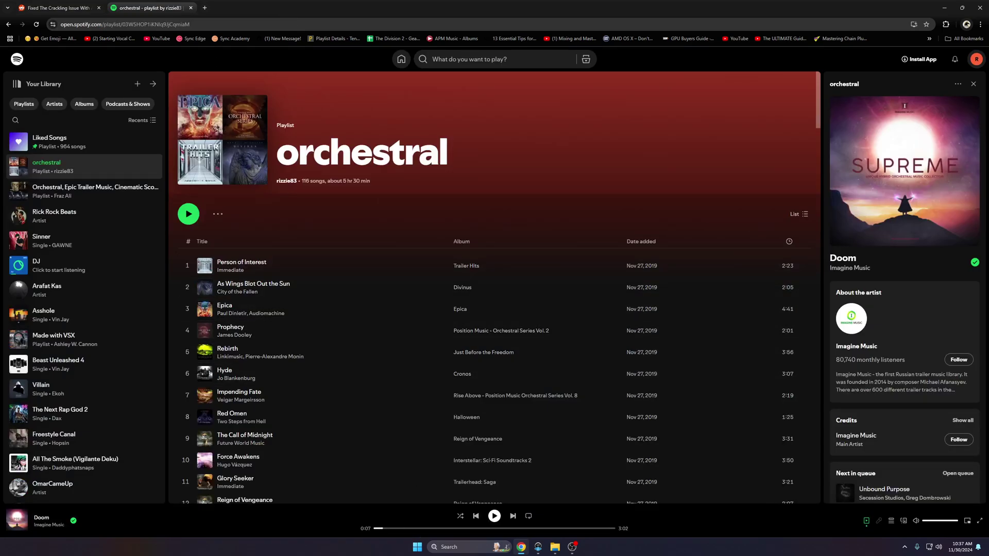
# Play the orchestral playlist ('Doom'), pause it at 0:20, and bring up UAD Console.
pyautogui.click(494, 515)
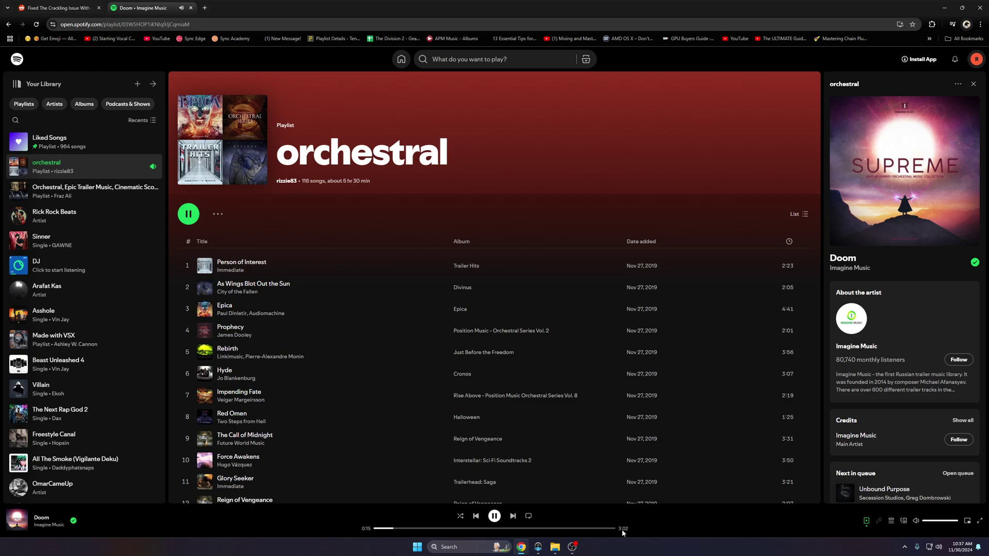
pyautogui.click(495, 516)
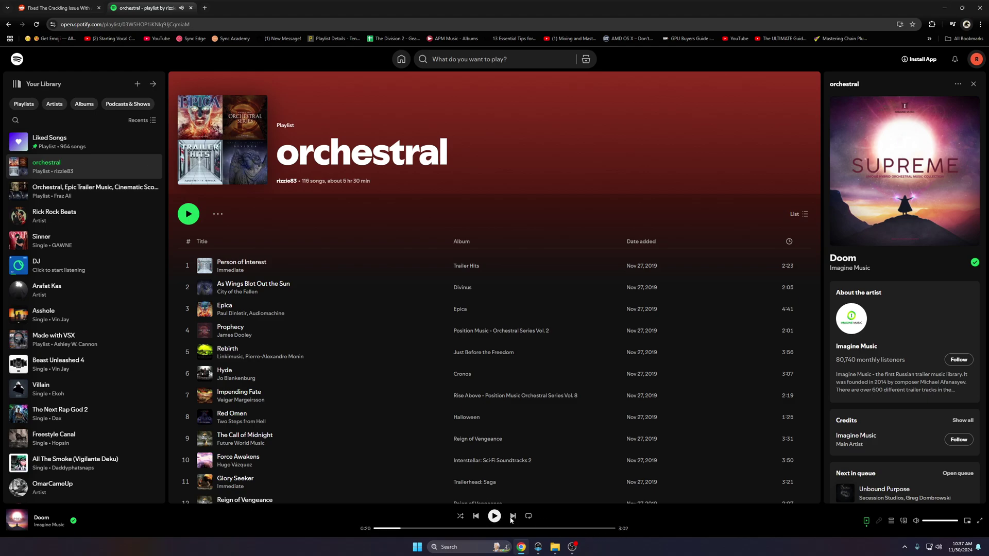
pyautogui.click(539, 551)
pyautogui.moveTo(524, 553)
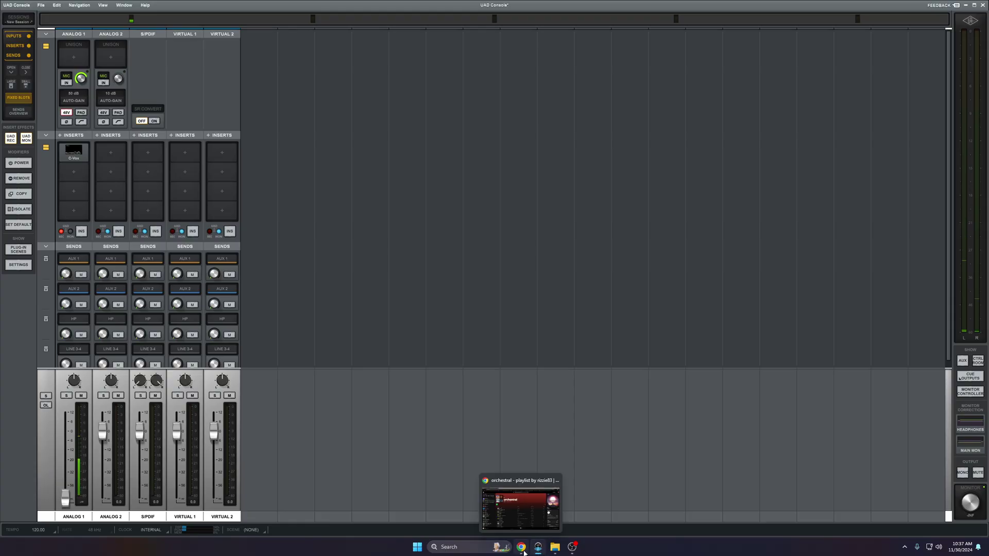